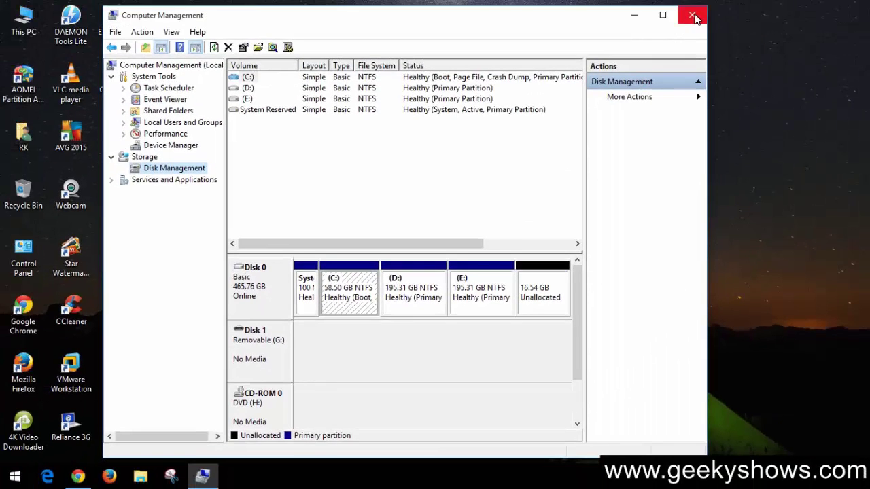
Close Computer Management and open AOMEI Partition Assistant from its desktop shortcut
{"action": "left_click", "coordinate": [693, 15]}
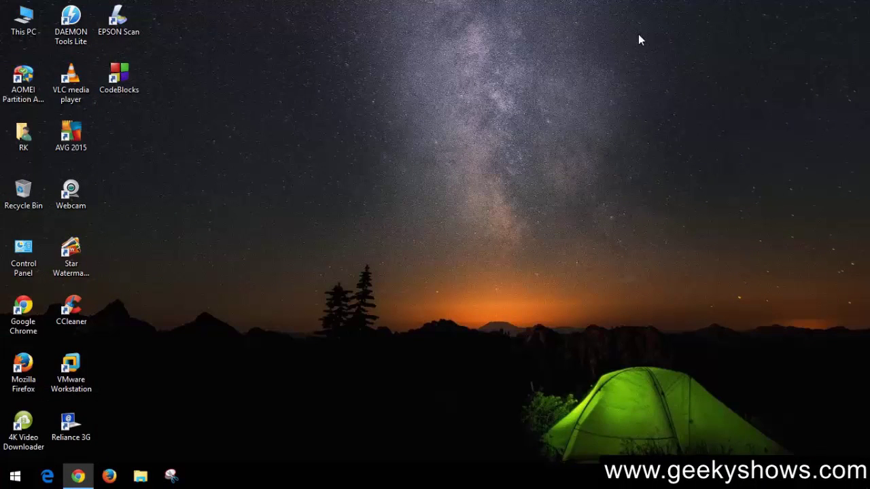
{"action": "left_click", "coordinate": [30, 99]}
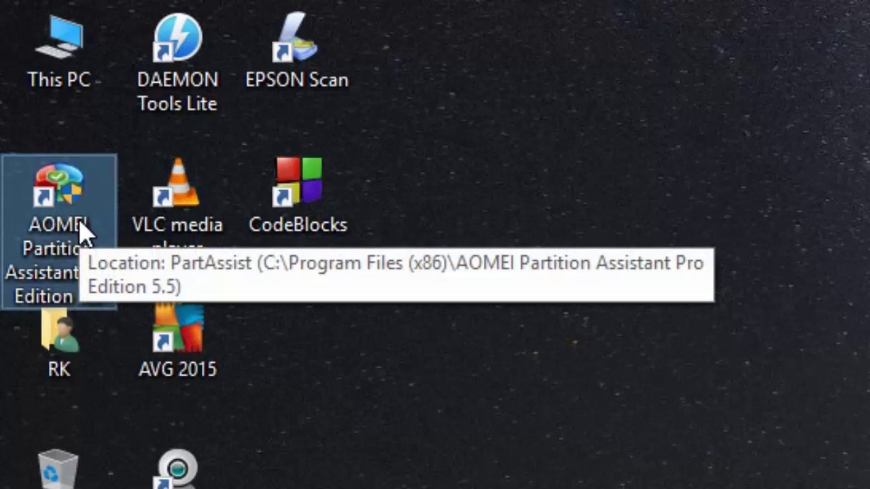
{"action": "right_click", "coordinate": [80, 221]}
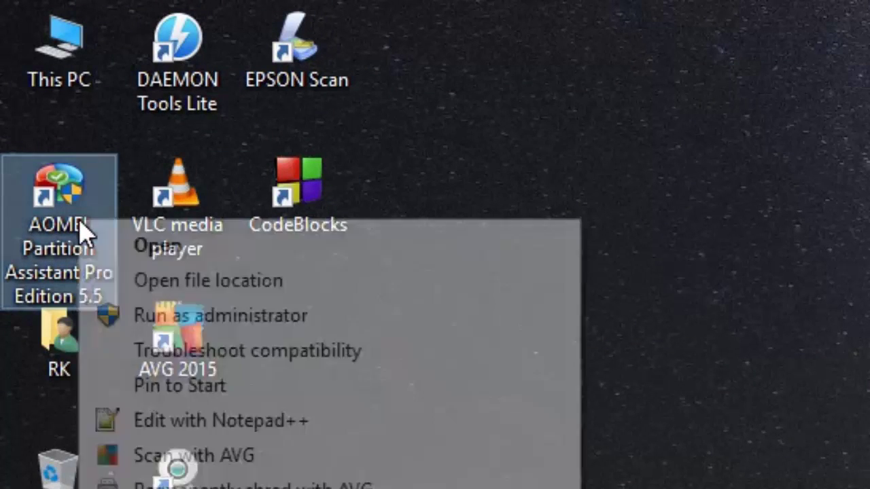
{"action": "left_click", "coordinate": [155, 250]}
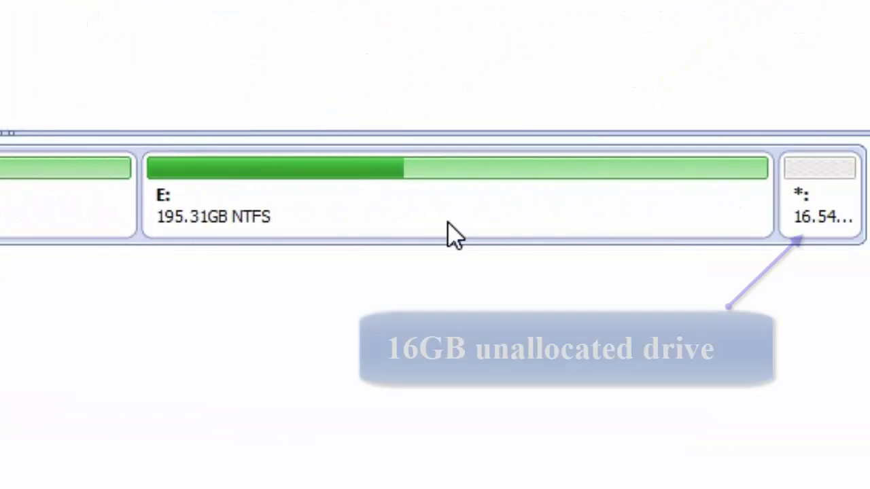
Move partition E: fully to the right end of Disk 1
{"action": "left_click", "coordinate": [335, 193]}
{"action": "right_click", "coordinate": [337, 197]}
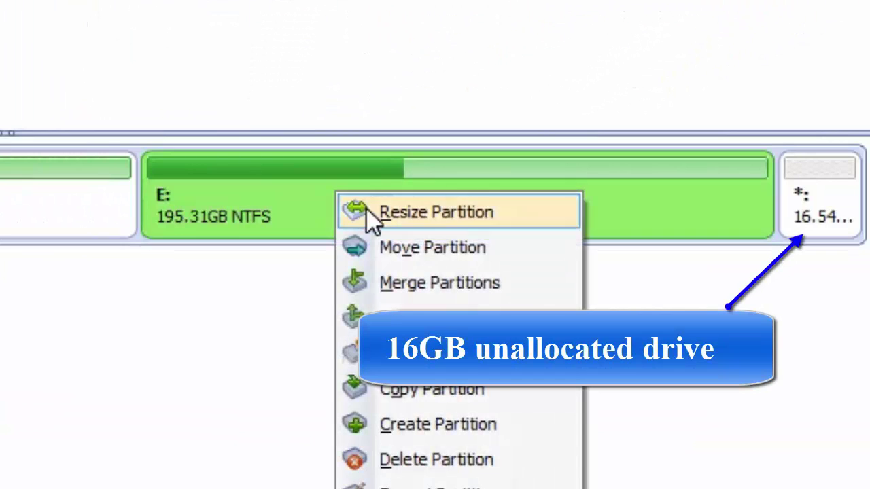
{"action": "left_click", "coordinate": [405, 249]}
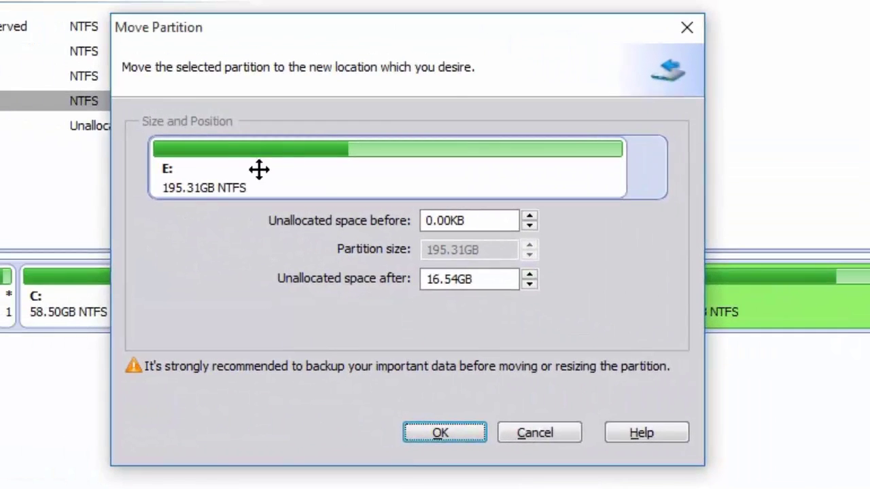
{"action": "left_click_drag", "start_coordinate": [259, 169], "coordinate": [300, 168]}
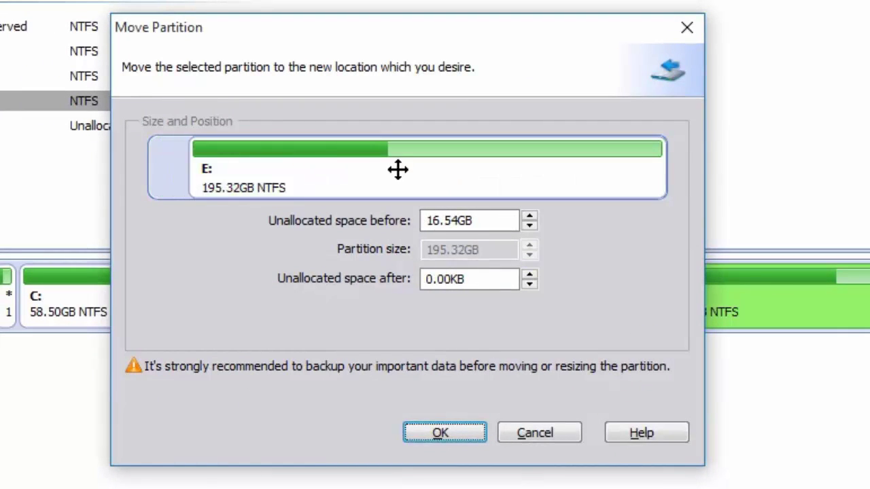
{"action": "left_click", "coordinate": [440, 434]}
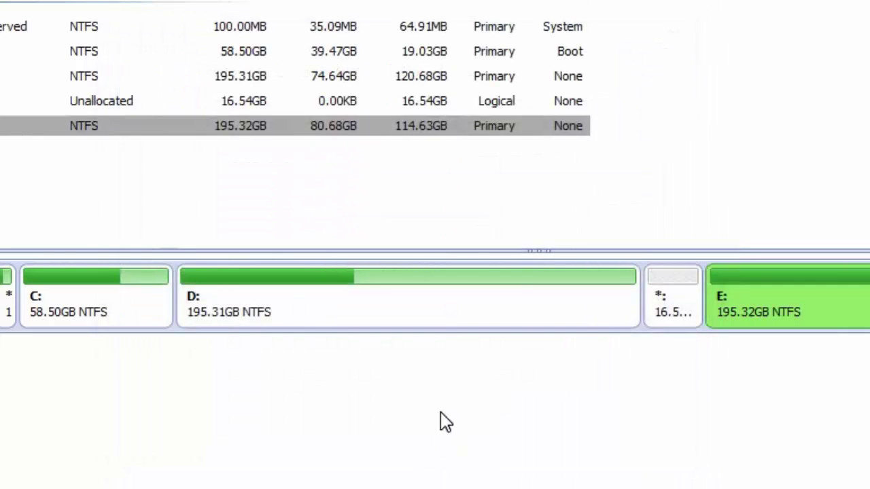
Move partition D: right so the 16.5 GB unallocated space follows C:
{"action": "right_click", "coordinate": [378, 311]}
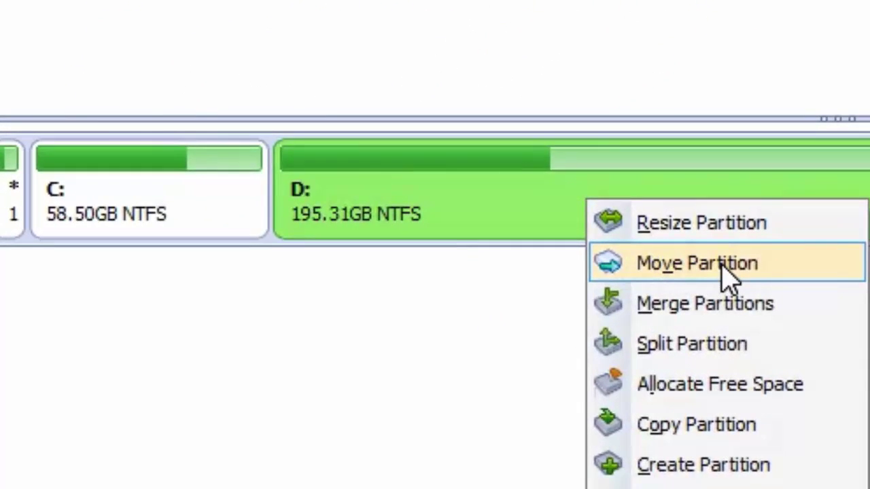
{"action": "left_click", "coordinate": [636, 285]}
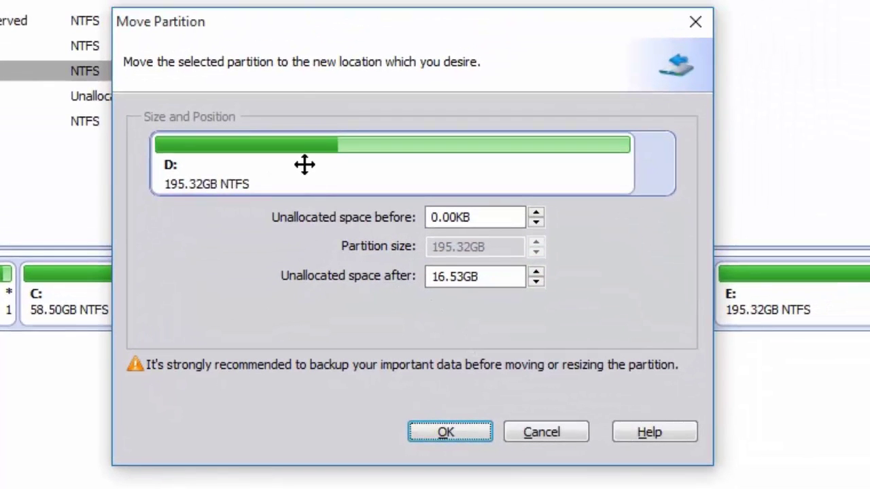
{"action": "left_click_drag", "start_coordinate": [305, 165], "coordinate": [353, 164]}
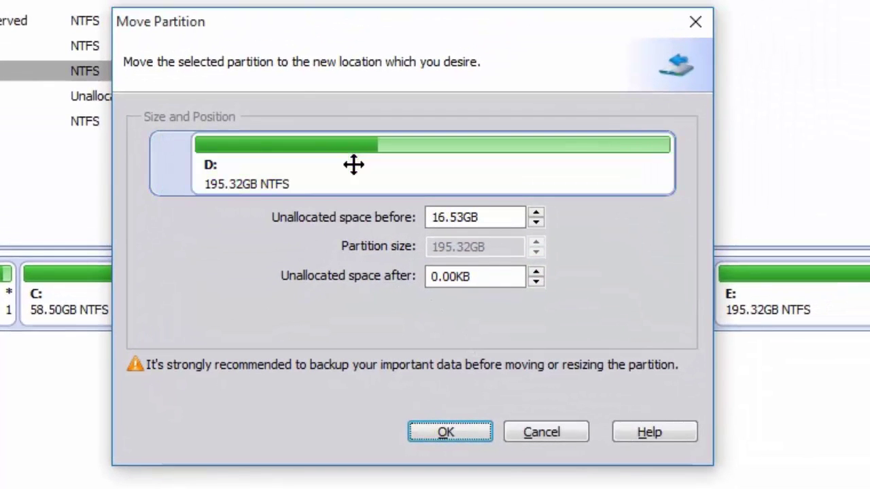
{"action": "left_click", "coordinate": [448, 430]}
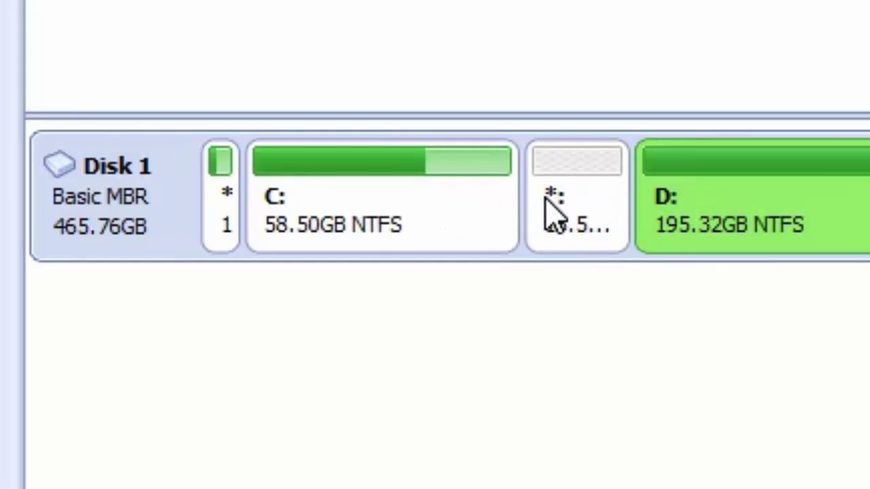
Resize C: from 58.50 GB to 75.03 GB, using all the adjacent unallocated space
{"action": "right_click", "coordinate": [370, 204]}
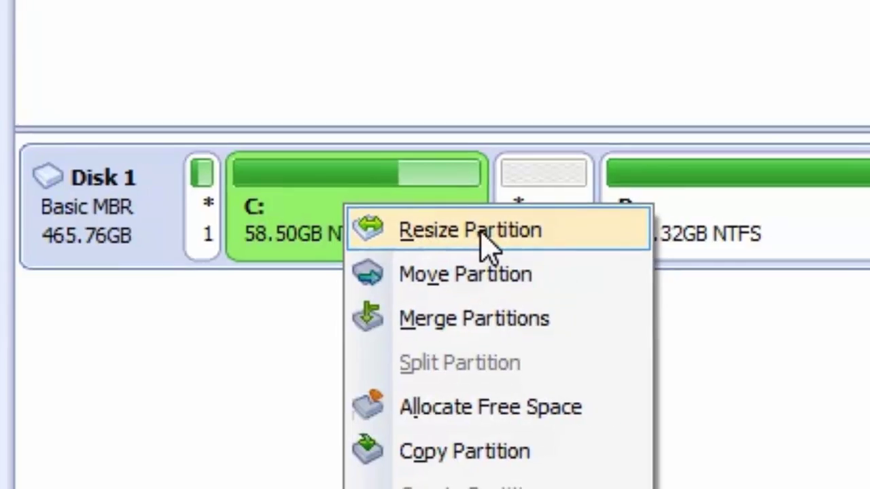
{"action": "left_click", "coordinate": [479, 230]}
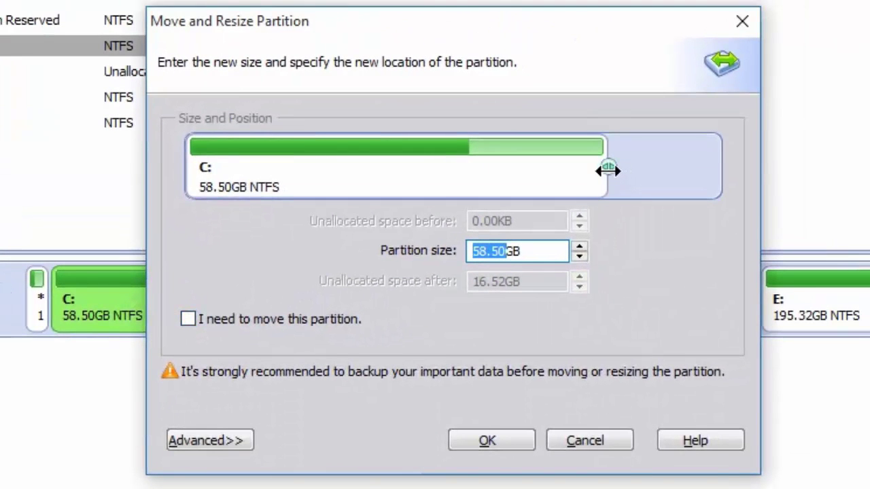
{"action": "left_click_drag", "start_coordinate": [608, 170], "coordinate": [726, 161]}
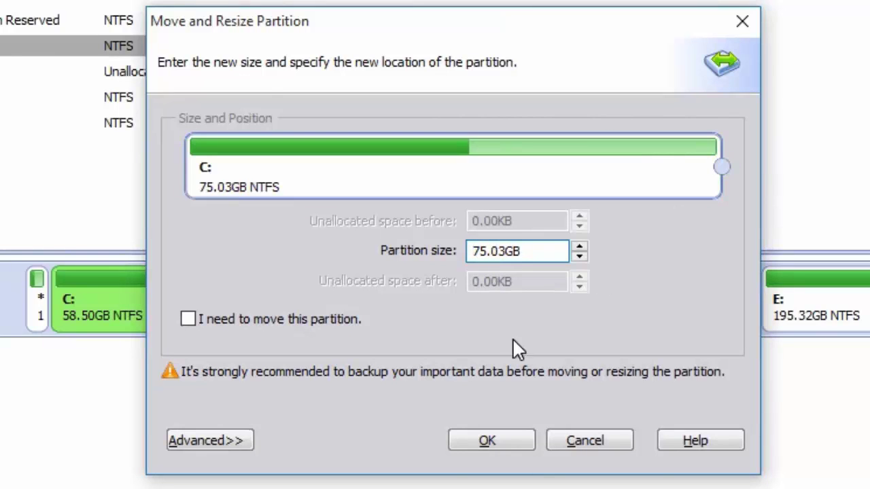
{"action": "left_click", "coordinate": [488, 441]}
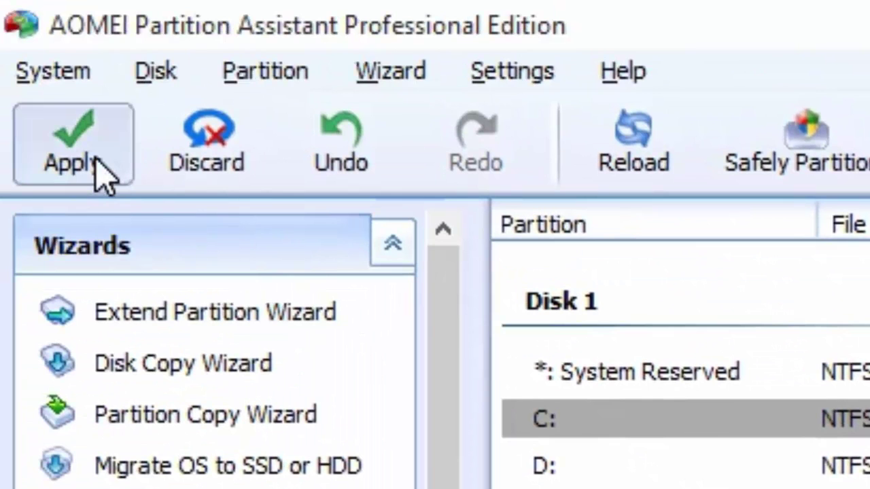
Apply and confirm the three pending partition operations
{"action": "left_click", "coordinate": [101, 174]}
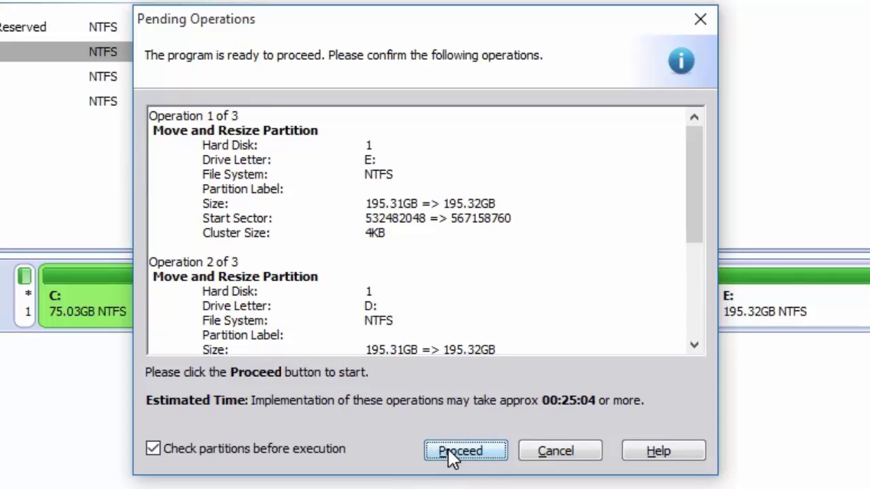
{"action": "left_click", "coordinate": [448, 450]}
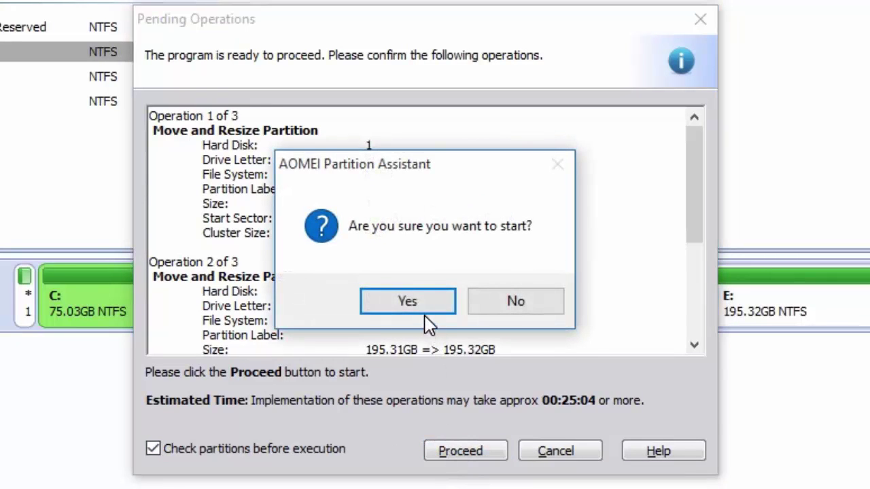
{"action": "left_click", "coordinate": [422, 303]}
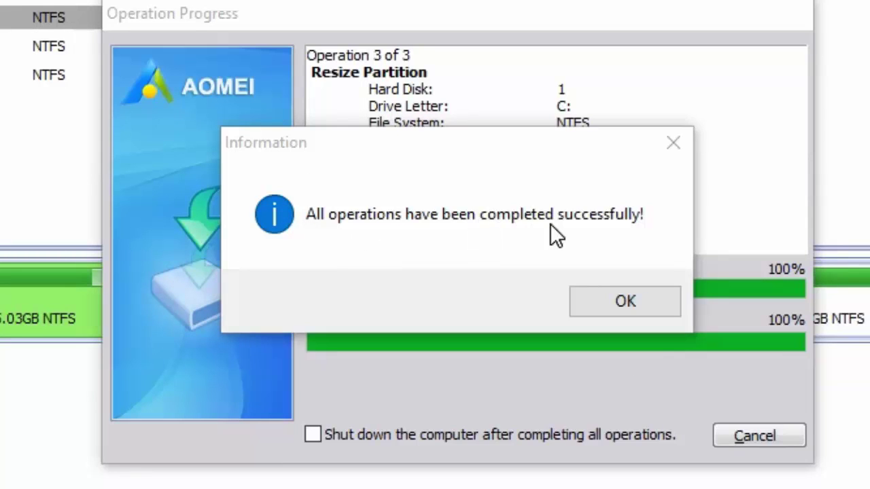
Dismiss the success message once all operations finish
{"action": "left_click", "coordinate": [629, 306]}
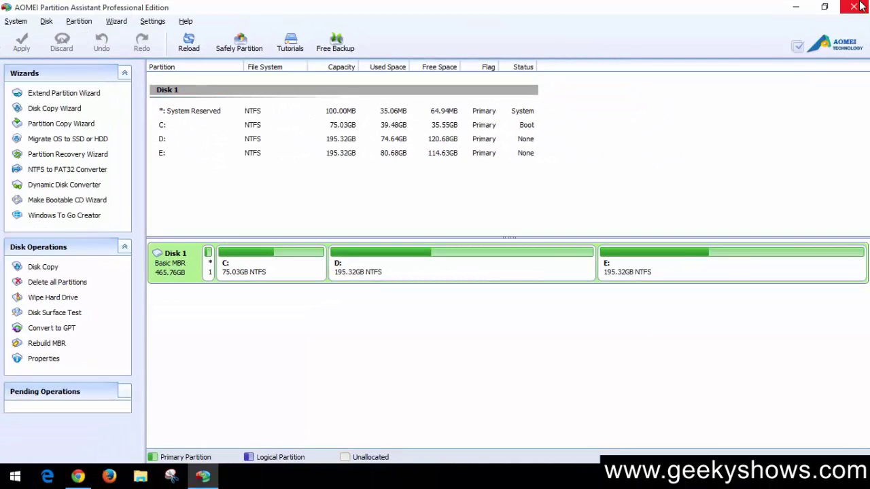
Close AOMEI, refresh the desktop, and check in This PC that C: totals 75.0 GB
{"action": "left_click", "coordinate": [855, 6]}
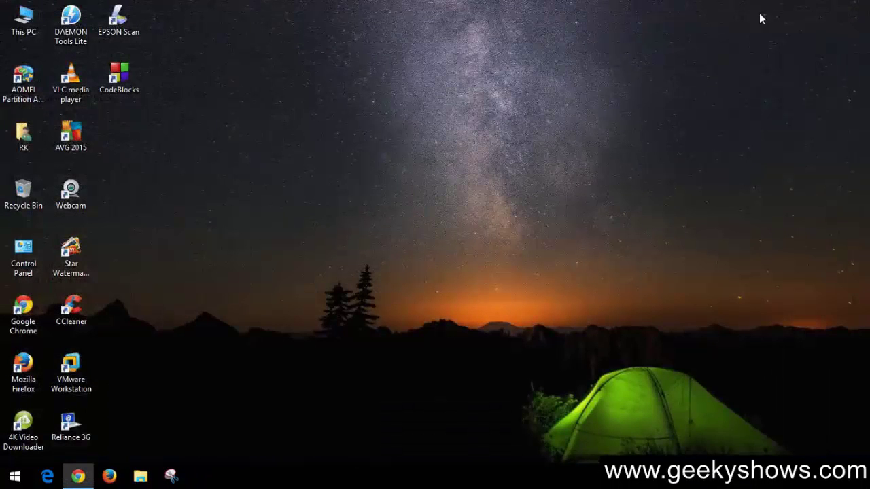
{"action": "right_click", "coordinate": [278, 20]}
{"action": "left_click", "coordinate": [294, 56]}
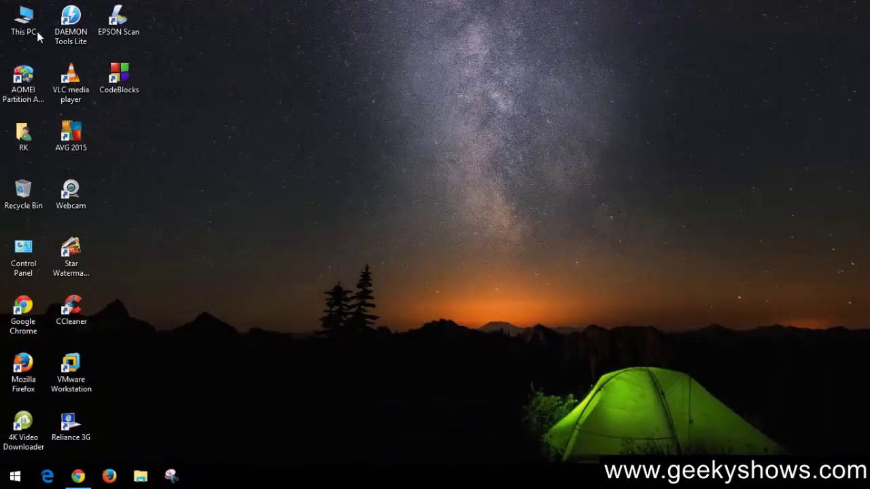
{"action": "double_click", "coordinate": [24, 24]}
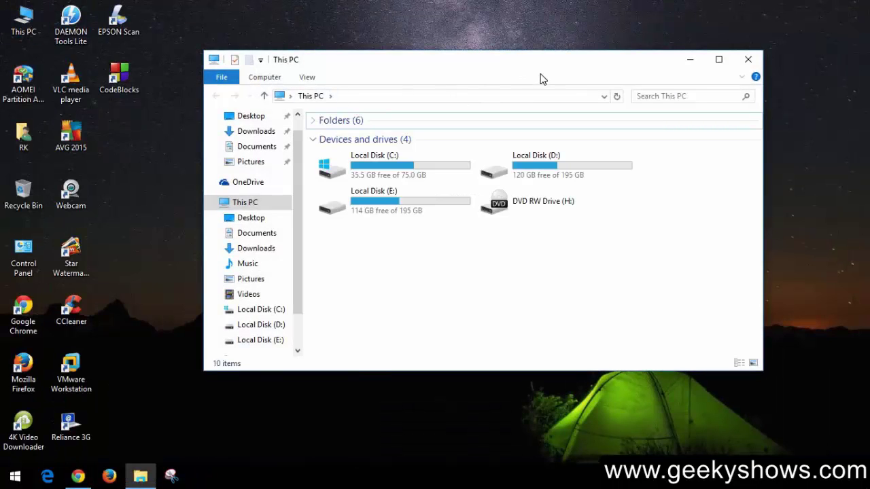
{"action": "double_click", "coordinate": [561, 63]}
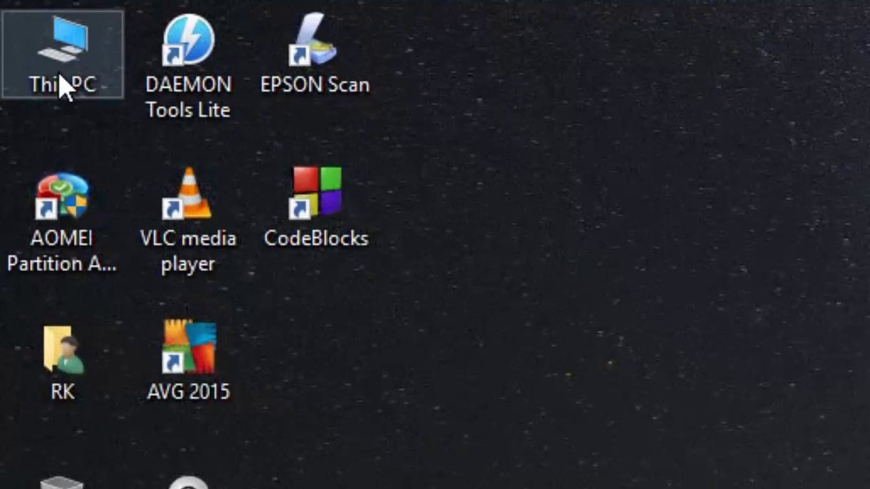
{"action": "right_click", "coordinate": [62, 61]}
{"action": "left_click", "coordinate": [95, 158]}
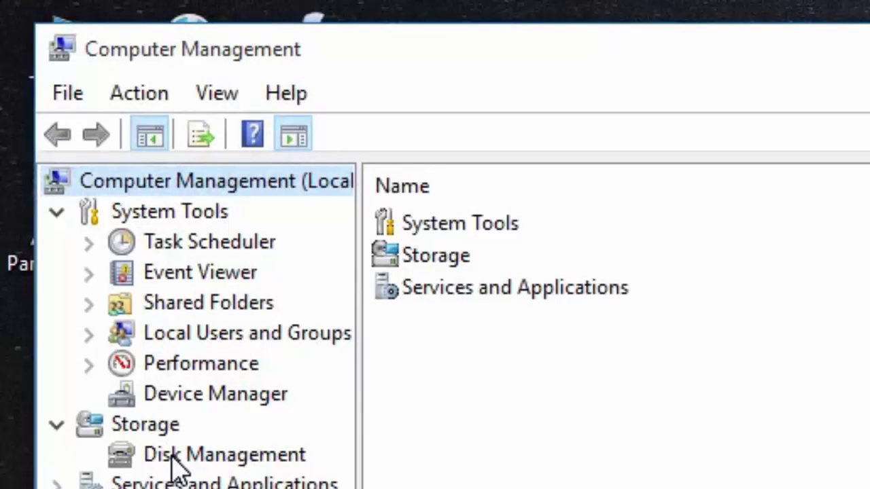
{"action": "left_click", "coordinate": [176, 467]}
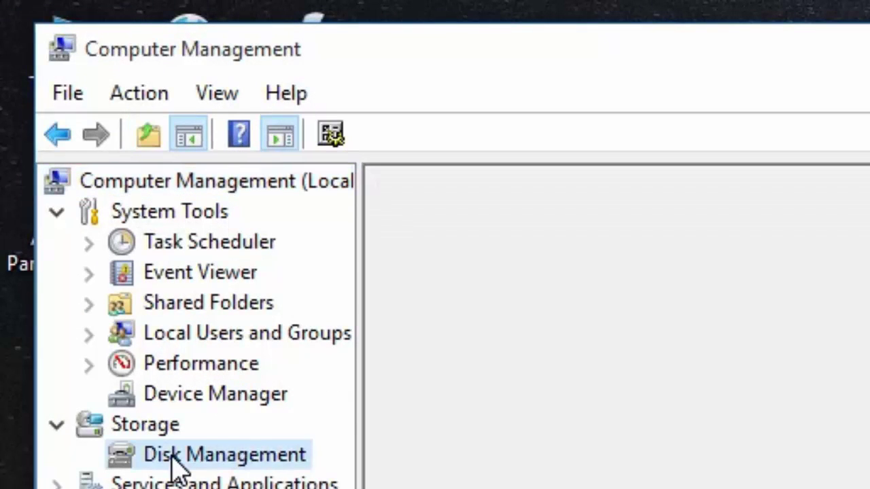